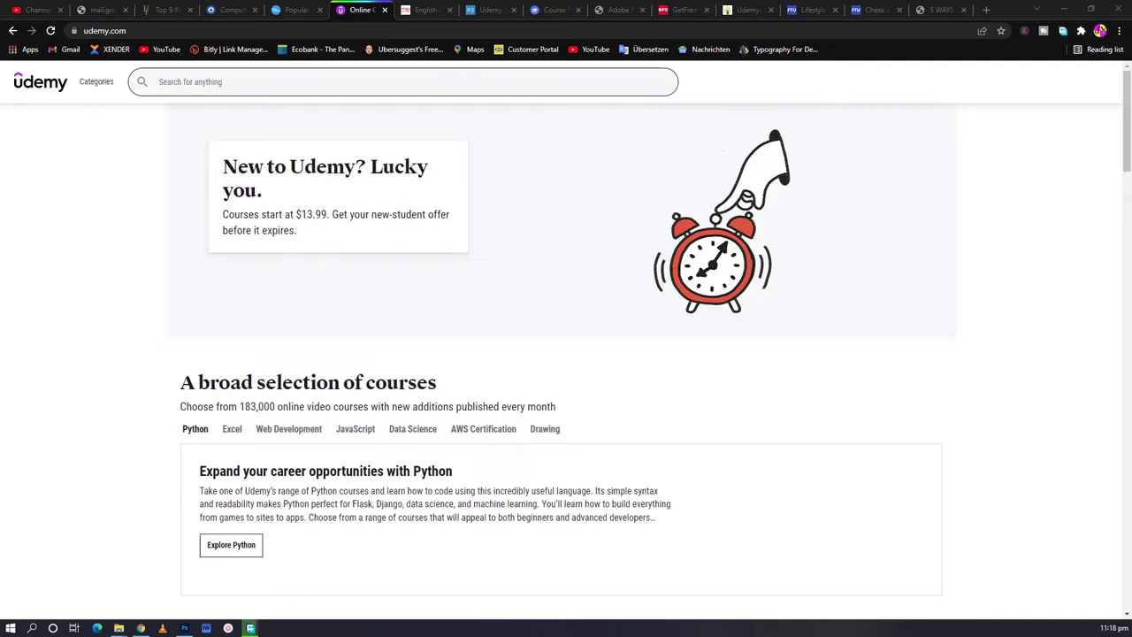
# Browse the current Discudemy listing, then switch to the English course listings.
pyautogui.scroll(-3, 419, 405)
pyautogui.scroll(3, 419, 405)
pyautogui.scroll(-5, 382, 370)
pyautogui.scroll(-5, 1130, 478)
pyautogui.scroll(9, 1097, 508)
pyautogui.scroll(-2, 1061, 426)
pyautogui.scroll(-10, 1091, 392)
pyautogui.scroll(-4, 1110, 428)
pyautogui.scroll(4, 923, 581)
pyautogui.scroll(15, 723, 539)
pyautogui.scroll(-3, 902, 431)
pyautogui.scroll(-1, 865, 477)
pyautogui.scroll(-2, 976, 419)
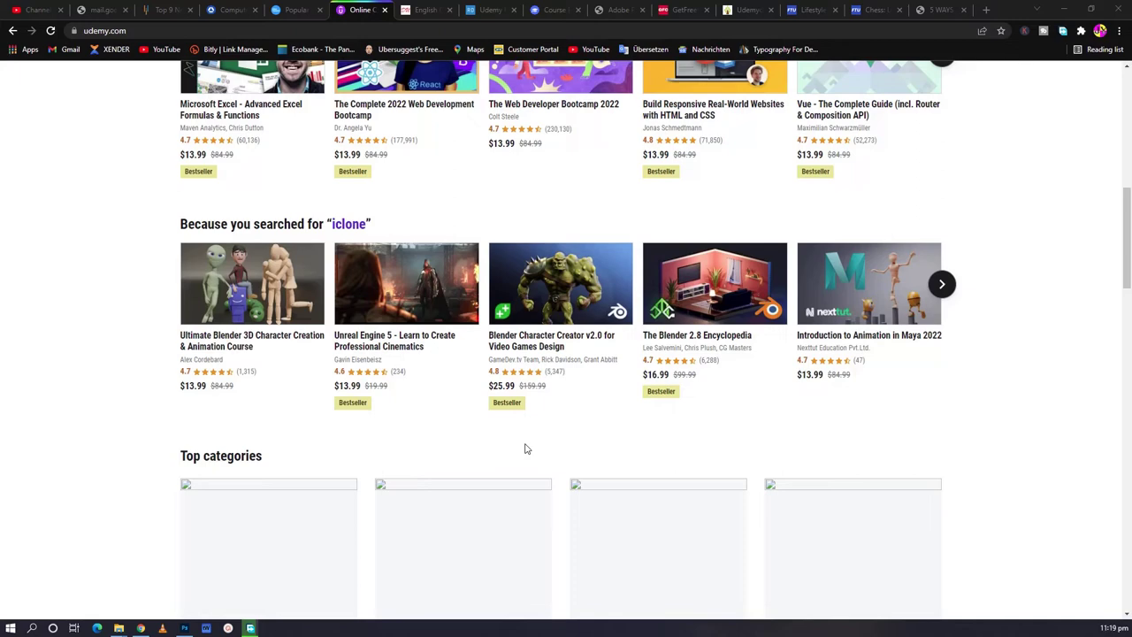
pyautogui.scroll(5, 519, 443)
pyautogui.scroll(2, 566, 441)
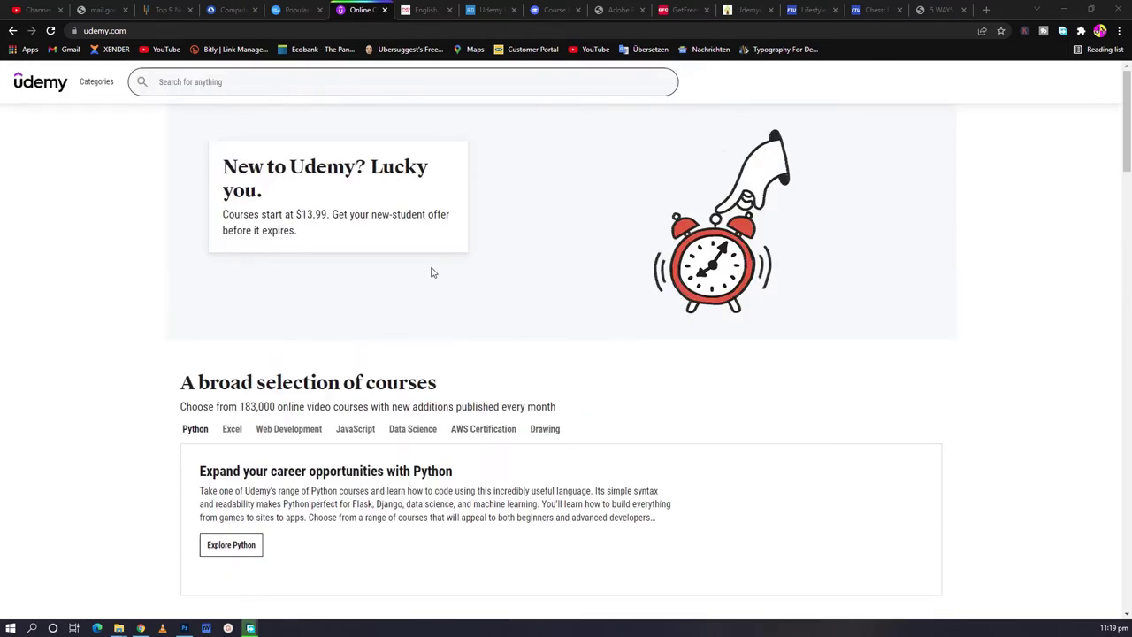
pyautogui.scroll(-10, 415, 424)
pyautogui.scroll(5, 795, 354)
pyautogui.click(423, 10)
# Go to page 303 of the English listings and browse its courses.
pyautogui.scroll(-3, 442, 354)
pyautogui.scroll(3, 537, 398)
pyautogui.scroll(-5, 544, 299)
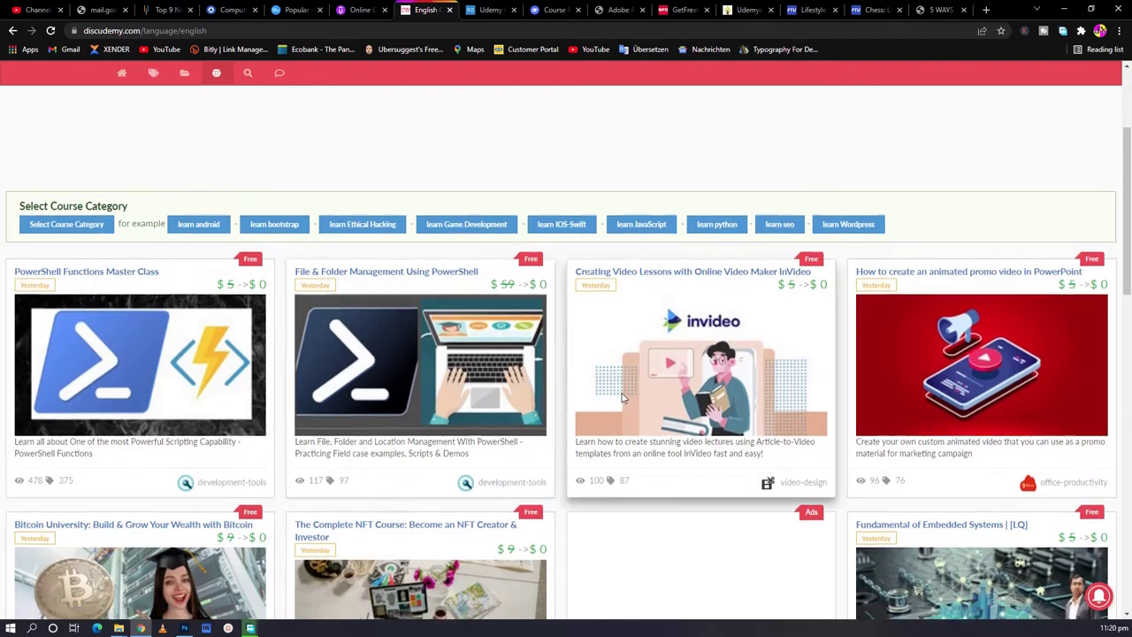
pyautogui.scroll(-3, 228, 467)
pyautogui.scroll(-3, 426, 460)
pyautogui.scroll(2, 730, 489)
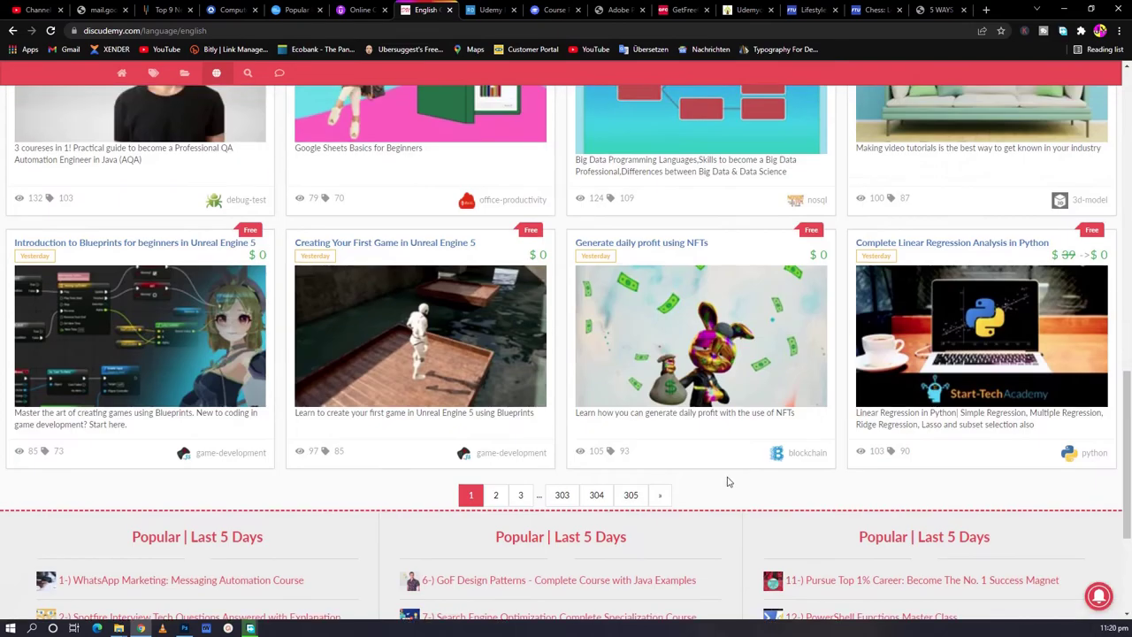
pyautogui.click(562, 497)
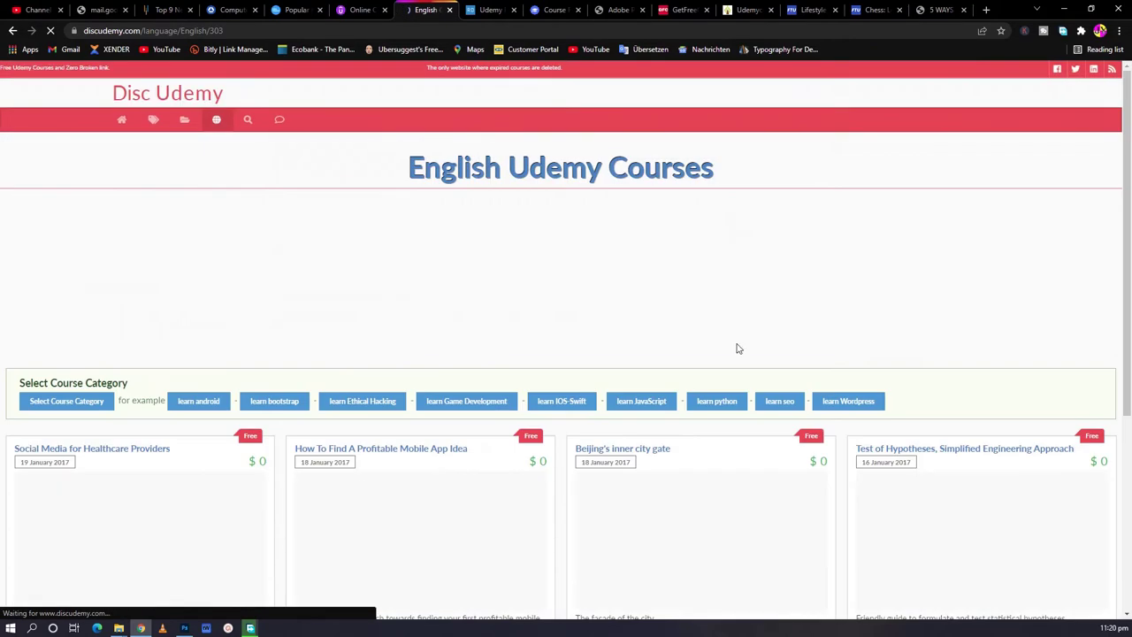
pyautogui.scroll(-3, 708, 400)
pyautogui.scroll(-6, 461, 444)
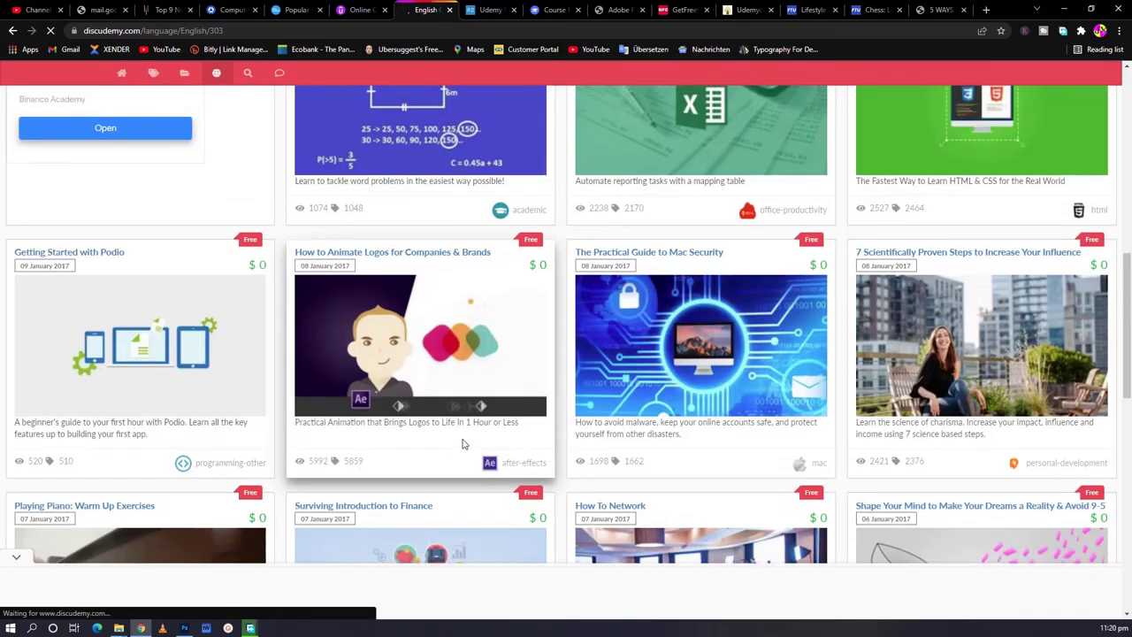
pyautogui.scroll(2, 461, 444)
pyautogui.scroll(2, 332, 370)
pyautogui.scroll(3, 332, 370)
pyautogui.scroll(-10, 470, 423)
pyautogui.scroll(-4, 413, 460)
pyautogui.scroll(2, 424, 334)
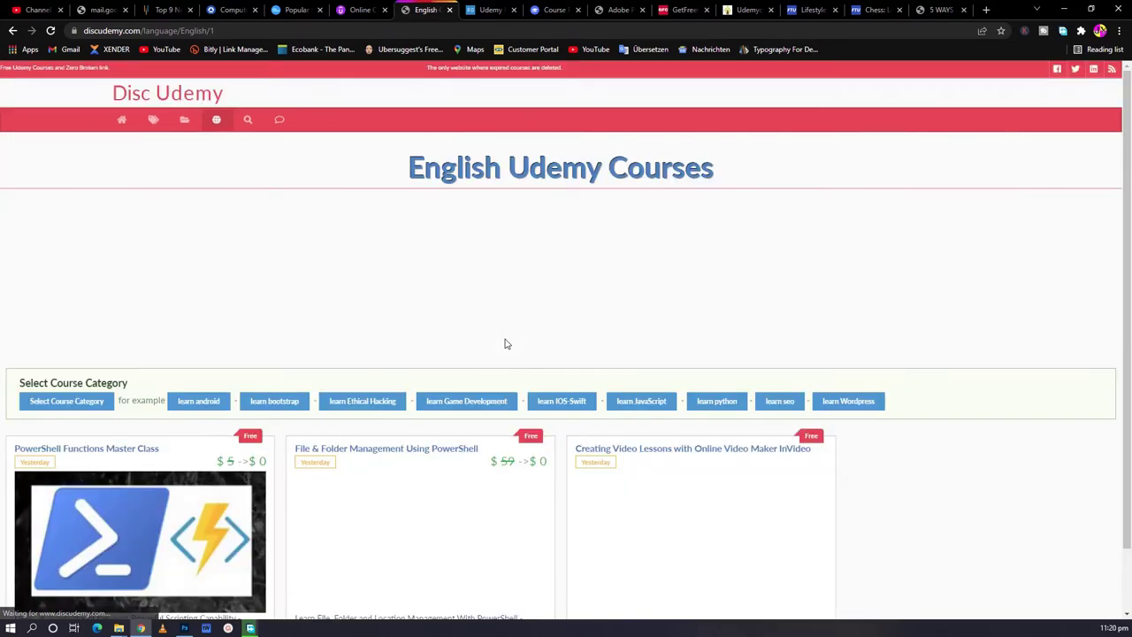
pyautogui.scroll(-3, 424, 362)
# Open the File & Folder Management Using PowerShell offer from Discudemy and scroll through it.
pyautogui.click(398, 169)
pyautogui.scroll(-2, 551, 369)
pyautogui.scroll(-2, 419, 419)
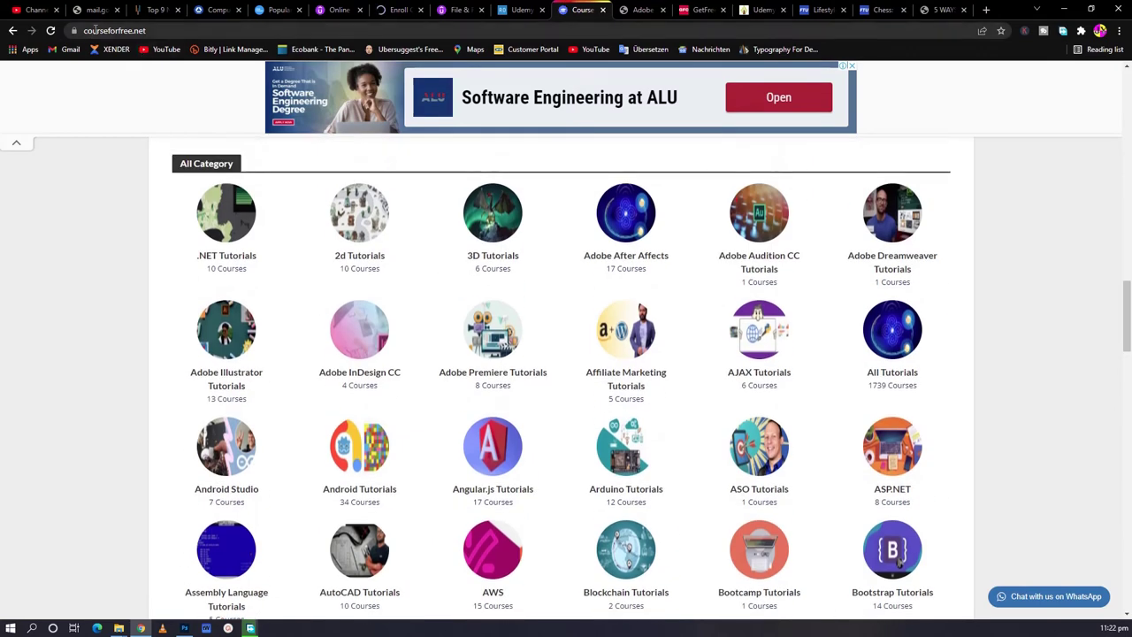
# Cycle through the Adobe Premiere, next site, udemycourses.me and freetutorialseu.com tabs.
pyautogui.click(626, 9)
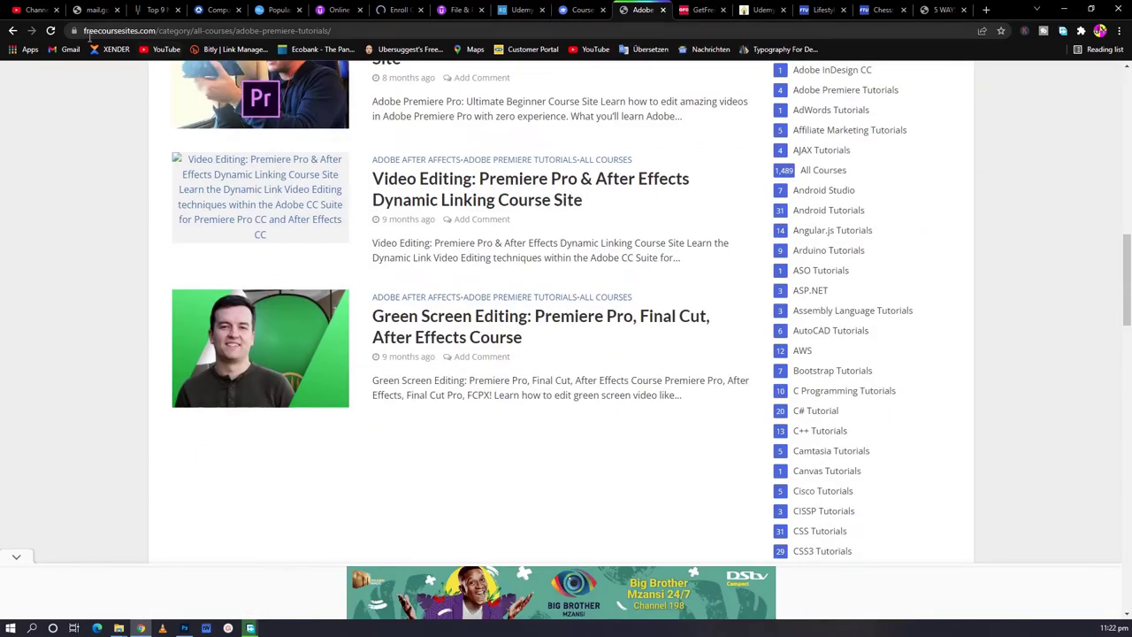
pyautogui.hotkey('ctrl', 'Tab')
pyautogui.click(753, 10)
pyautogui.click(821, 10)
# Move through the chess, Real.Discount, All Category and Adobe Premiere tutorials tabs.
pyautogui.click(868, 9)
pyautogui.scroll(8, 445, 470)
pyautogui.click(521, 10)
pyautogui.click(583, 8)
pyautogui.click(644, 9)
pyautogui.scroll(-4, 416, 354)
pyautogui.scroll(5, 424, 274)
# Open the Video Editing: Premiere Pro & After Effects Dynamic Linking course post and scroll it.
pyautogui.click(429, 243)
pyautogui.scroll(-20, 539, 384)
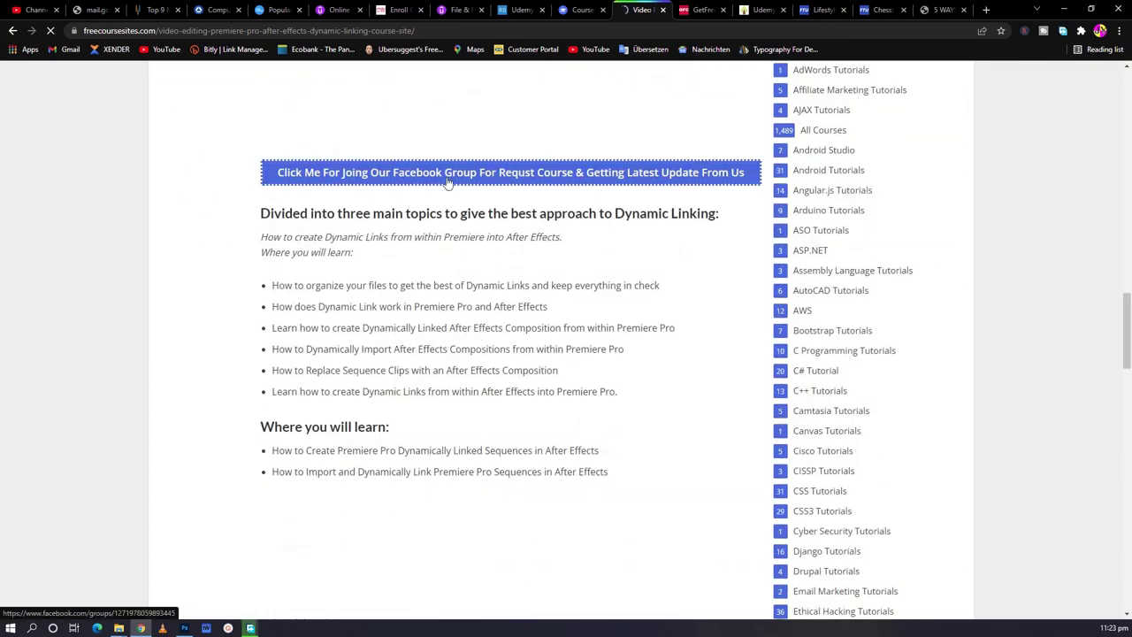
pyautogui.scroll(-13, 448, 230)
# Bring up Free Download Manager, nudge its window upward, then minimize it back to Chrome.
pyautogui.click(250, 629)
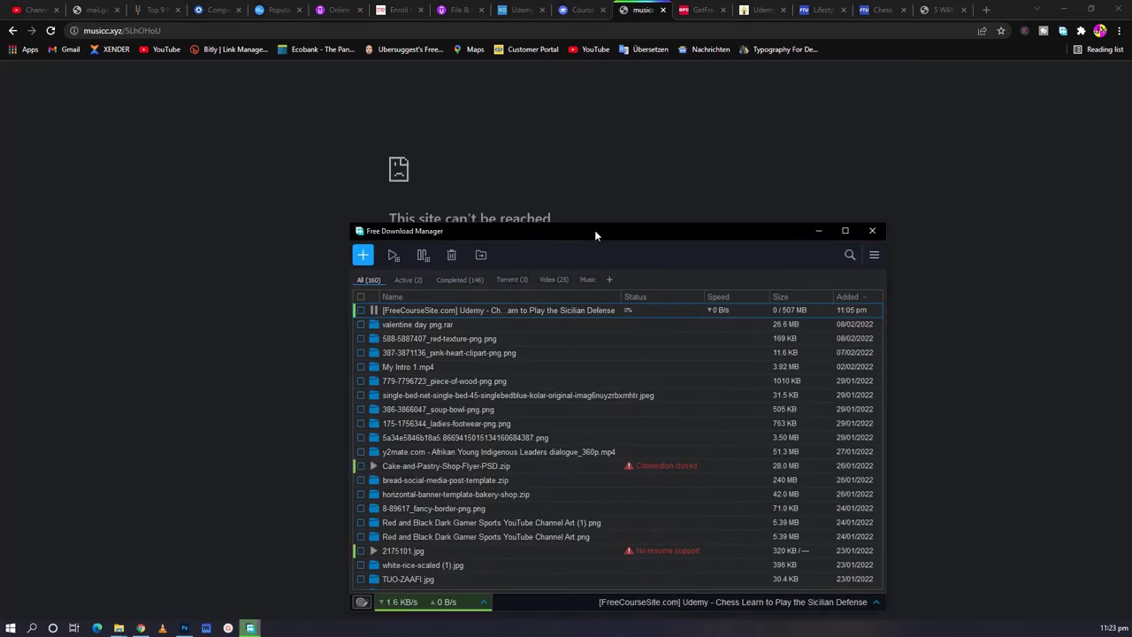
pyautogui.moveTo(595, 230); pyautogui.dragTo(591, 217)
pyautogui.click(815, 217)
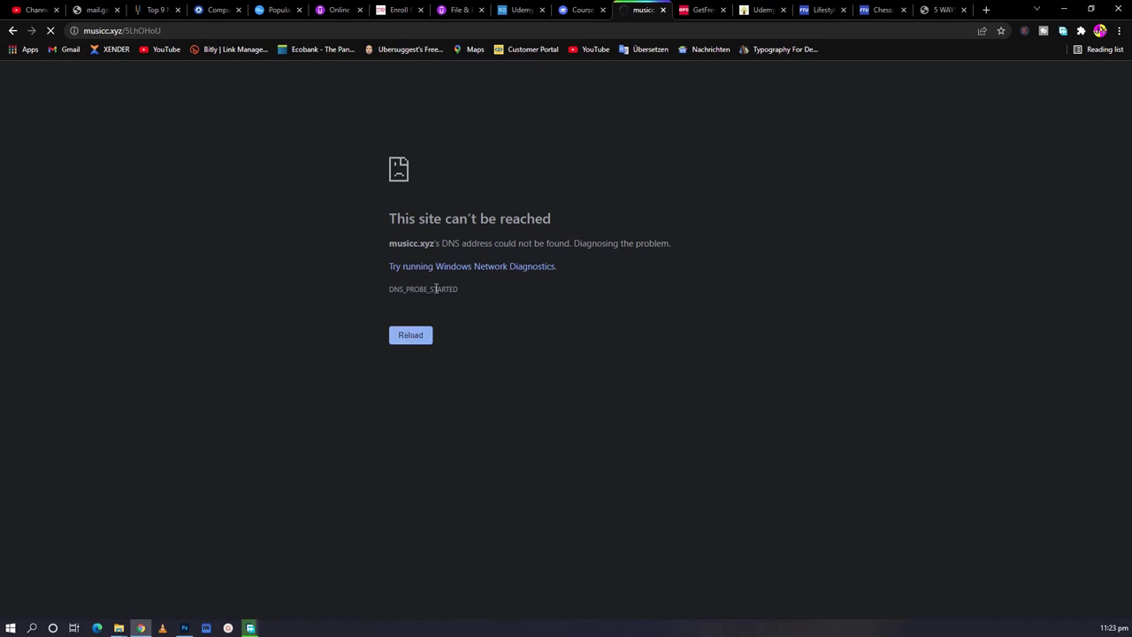